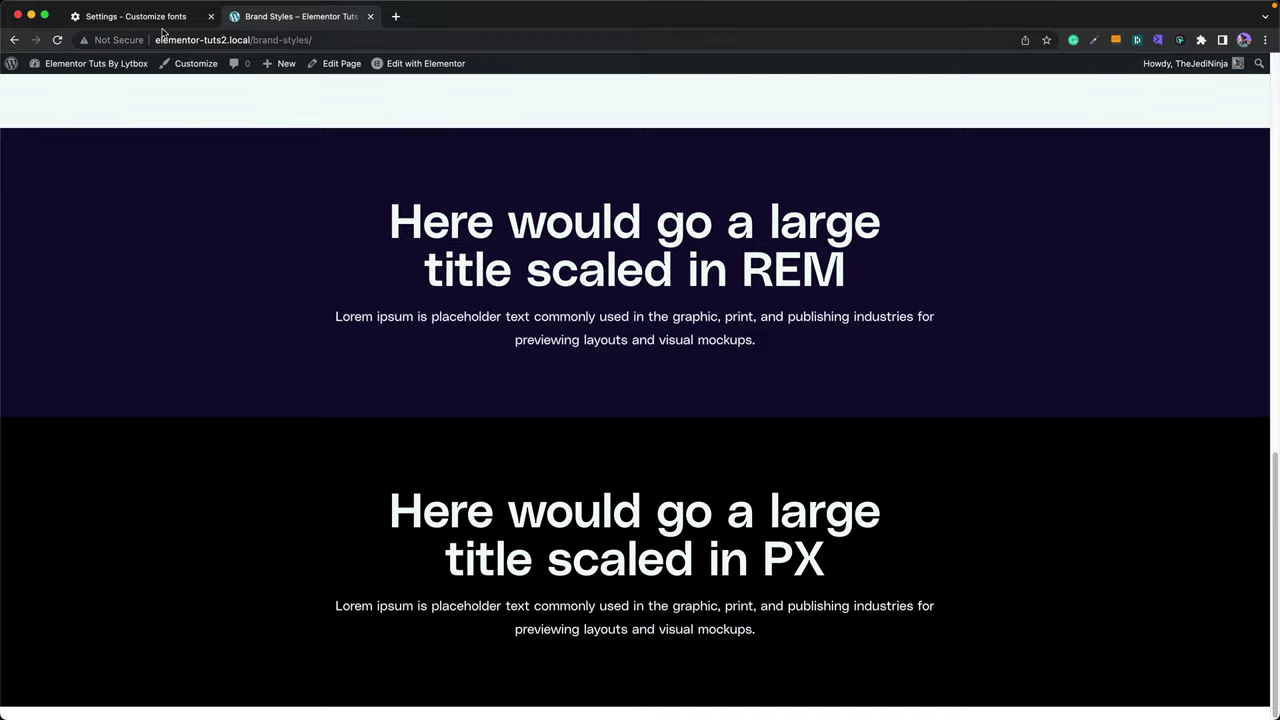
Raise Chrome's default font size from 16 to 24, then view the enlarged REM title on Brand Styles.
{"action": "left_click", "coordinate": [160, 24]}
{"action": "left_click_drag", "start_coordinate": [763, 157], "coordinate": [788, 158]}
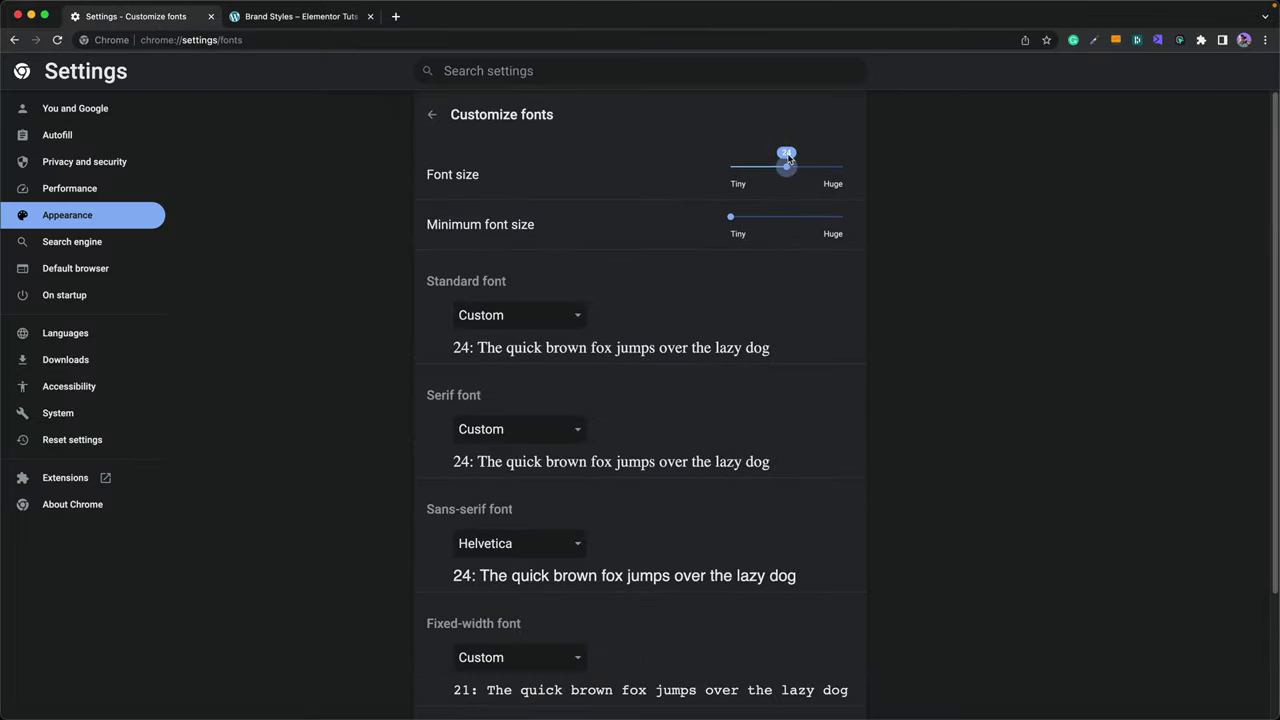
{"action": "left_click", "coordinate": [323, 20]}
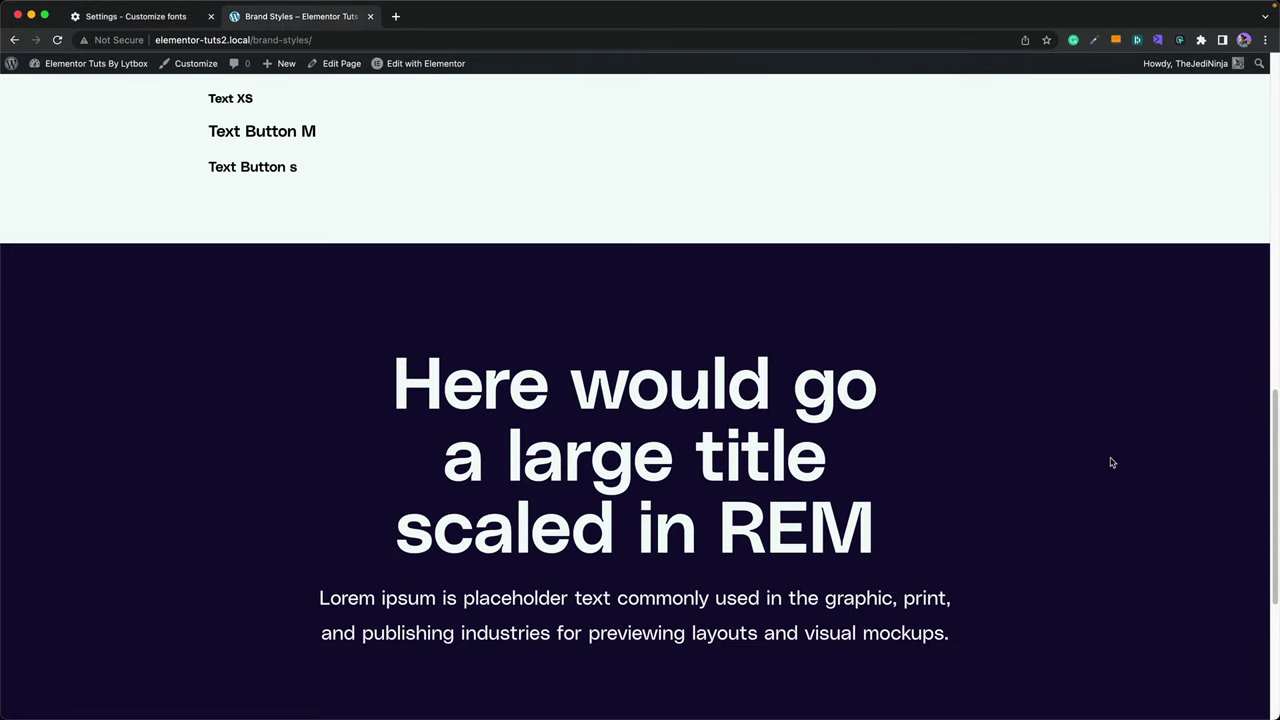
{"action": "scroll", "coordinate": [1121, 456], "scroll_direction": "down", "scroll_amount": 5}
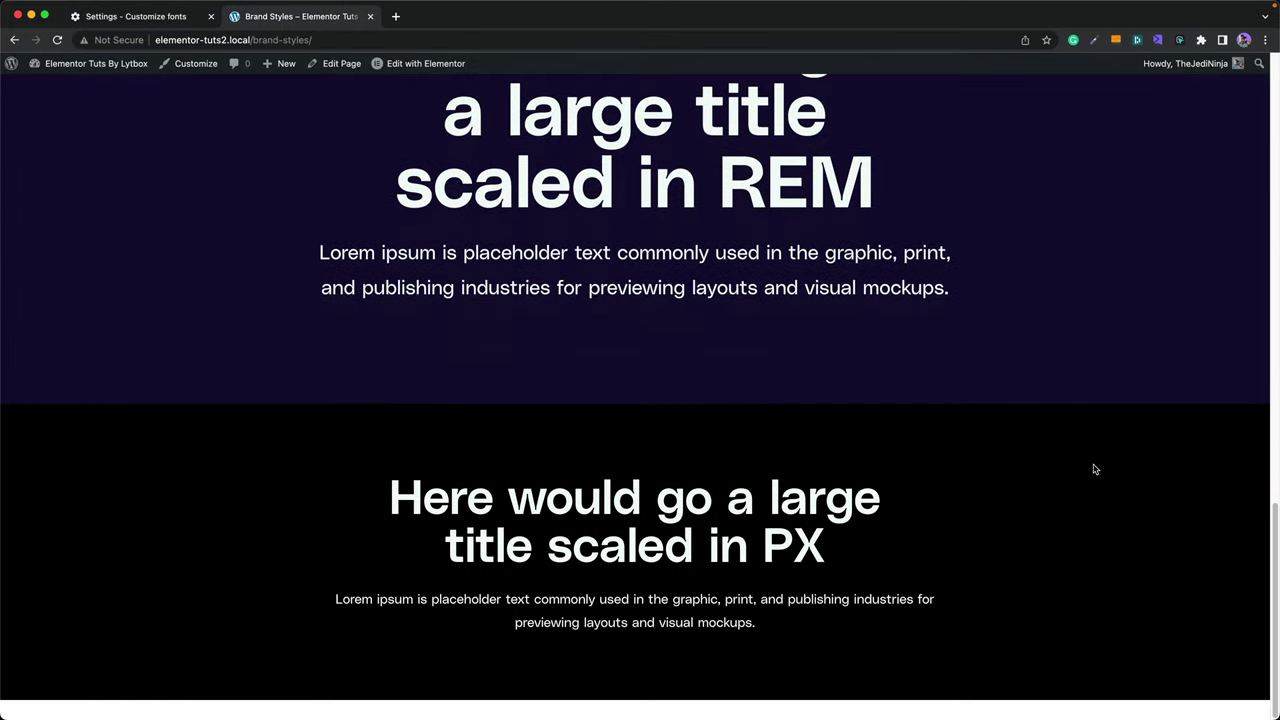
{"action": "scroll", "coordinate": [1093, 467], "scroll_direction": "up", "scroll_amount": 3}
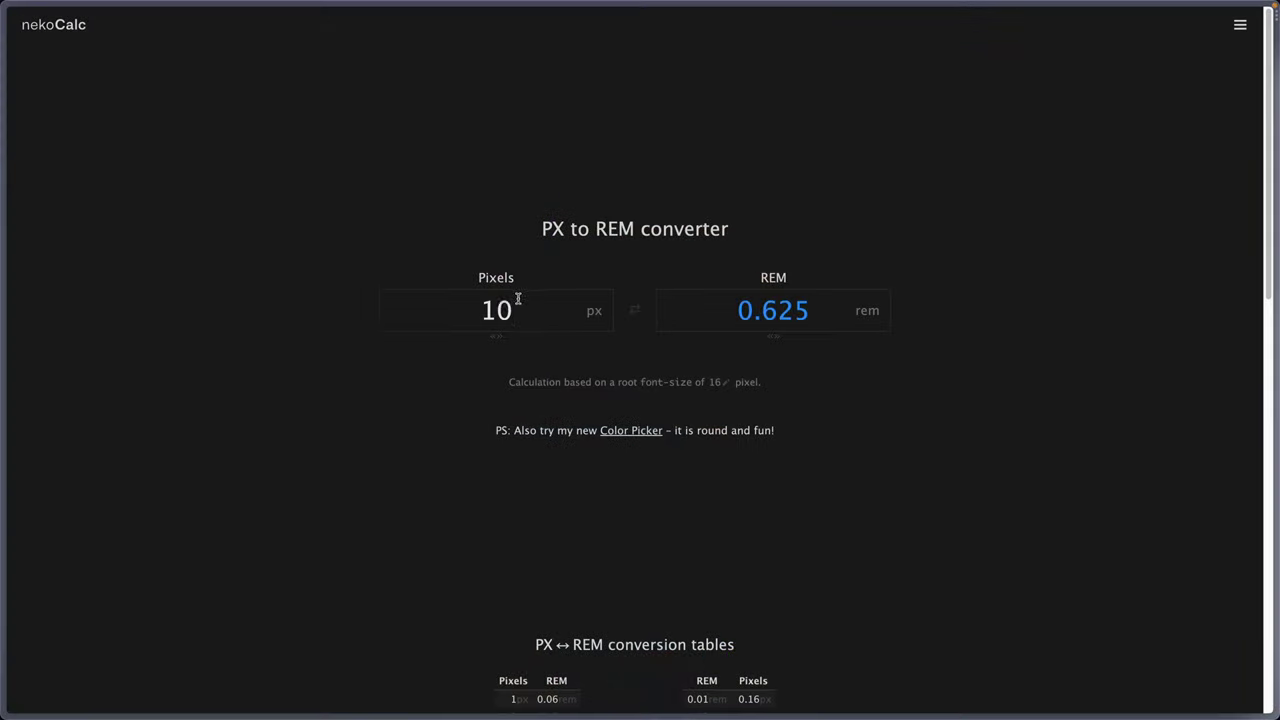
Replace the converter's pixel values with 2 and 5 to read their rem equivalents.
{"action": "left_click_drag", "start_coordinate": [517, 300], "coordinate": [469, 297]}
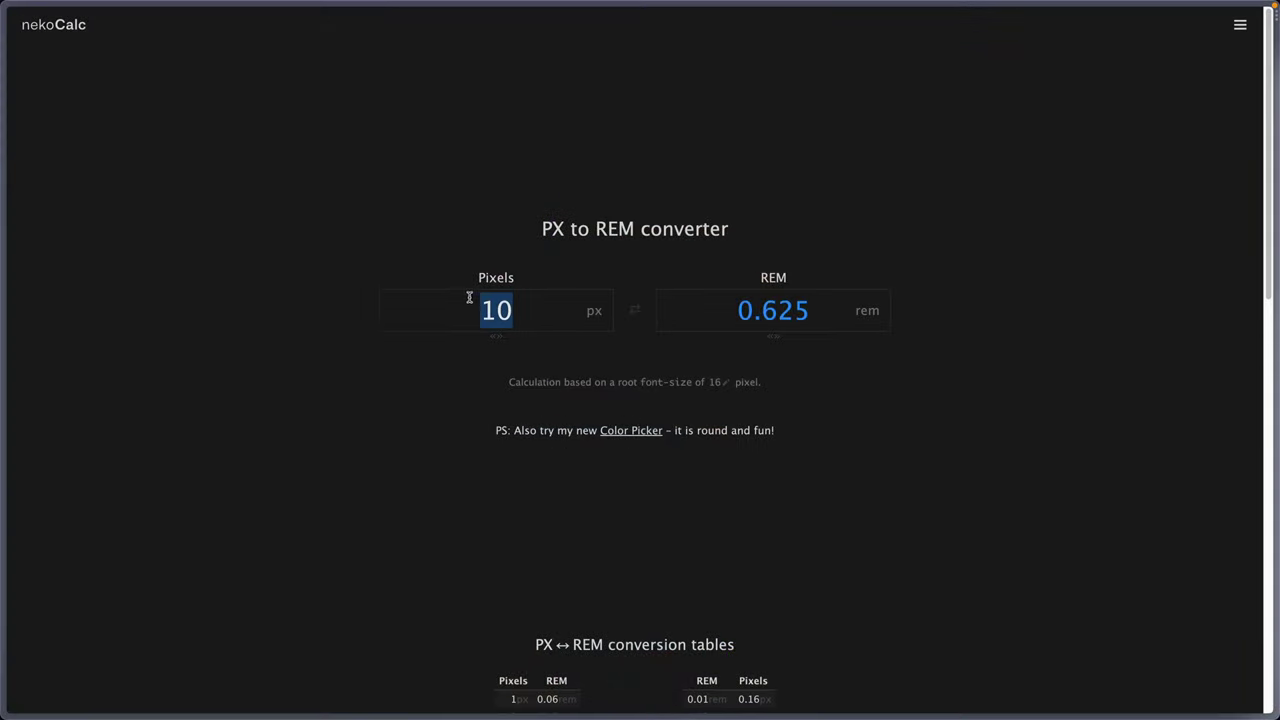
{"action": "type", "text": "22"}
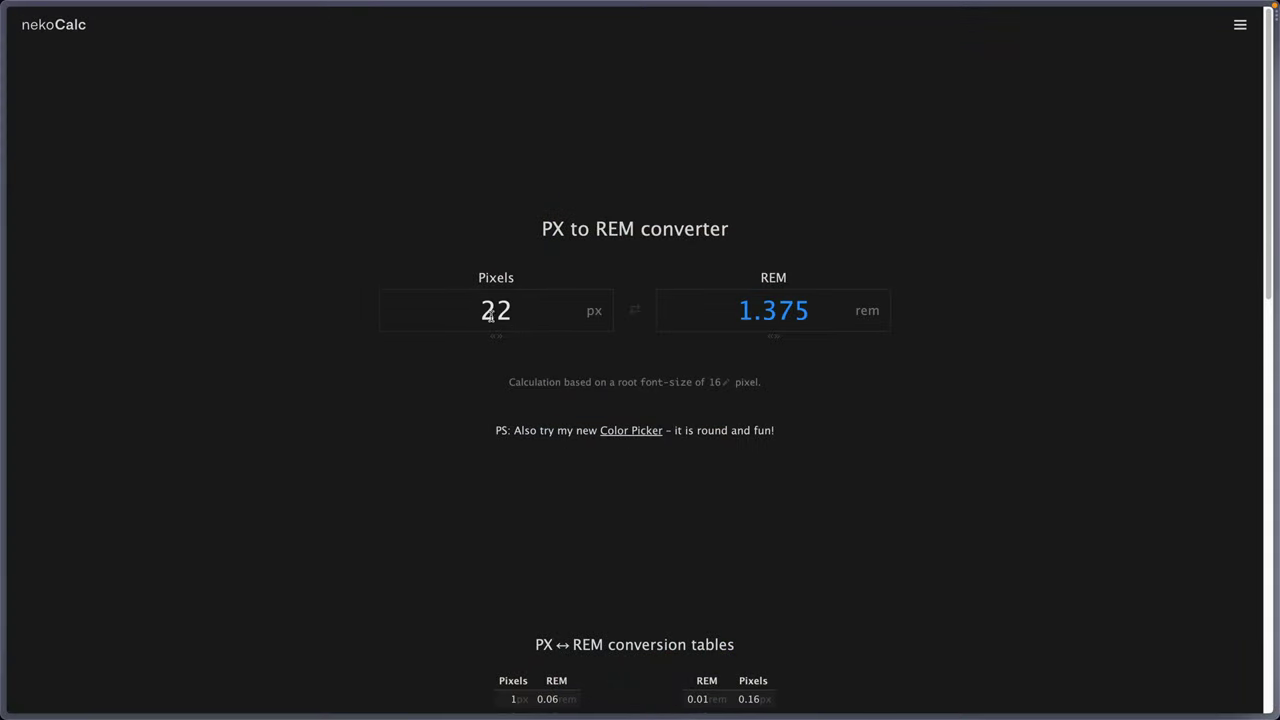
{"action": "left_click_drag", "start_coordinate": [522, 313], "coordinate": [469, 312]}
{"action": "type", "text": "5"}
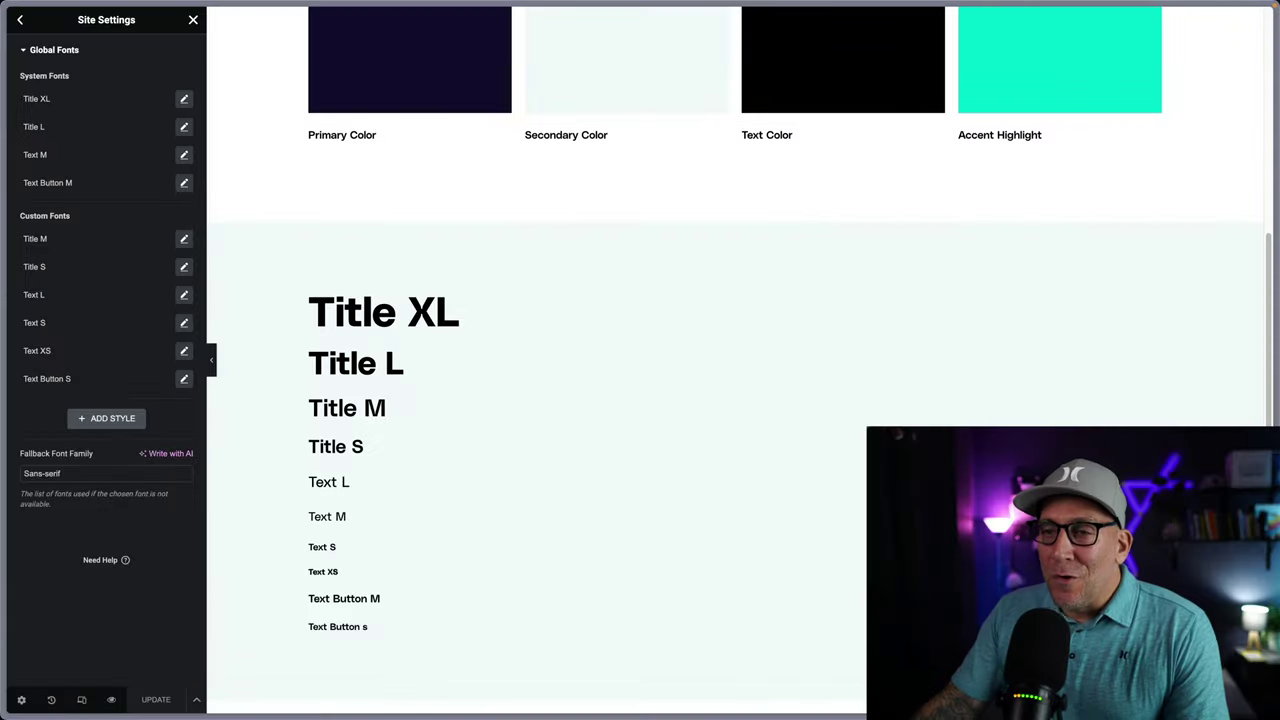
Bring VS Code to the centre and highlight the html rule's font-size: 62.5% declaration.
{"action": "left_click_drag", "start_coordinate": [1279, 134], "coordinate": [752, 100]}
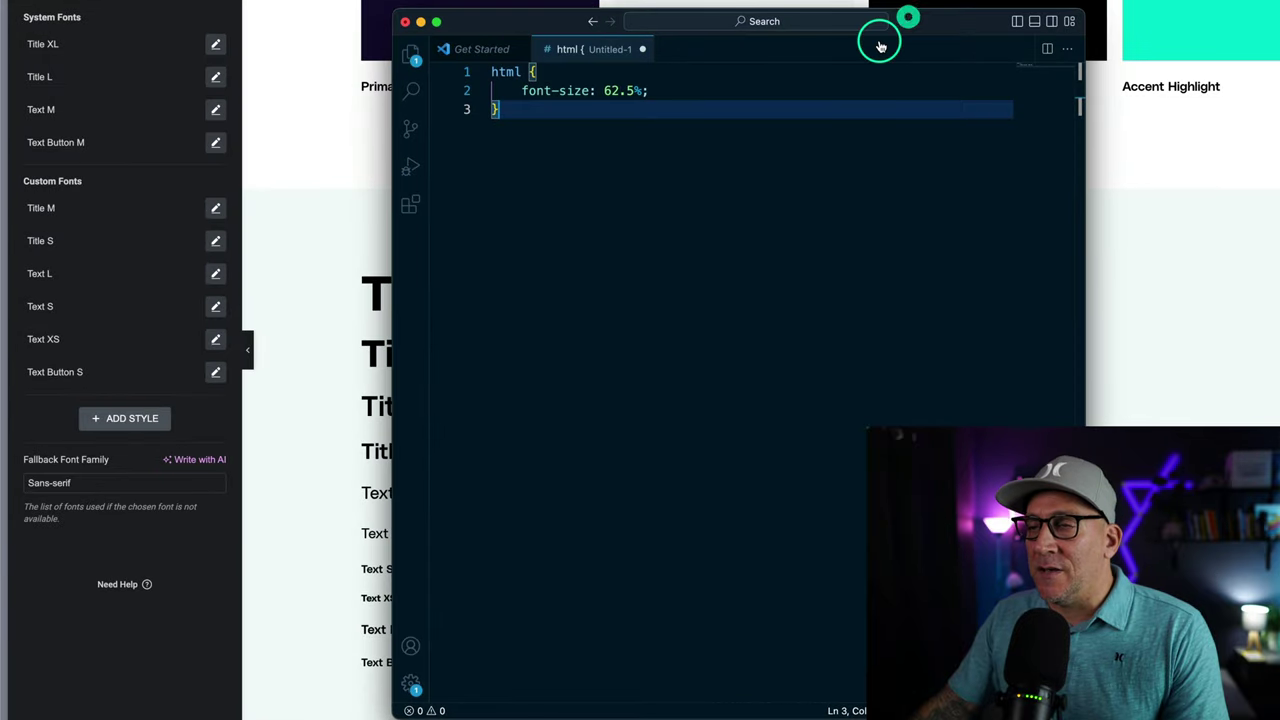
{"action": "left_click_drag", "start_coordinate": [514, 109], "coordinate": [490, 72]}
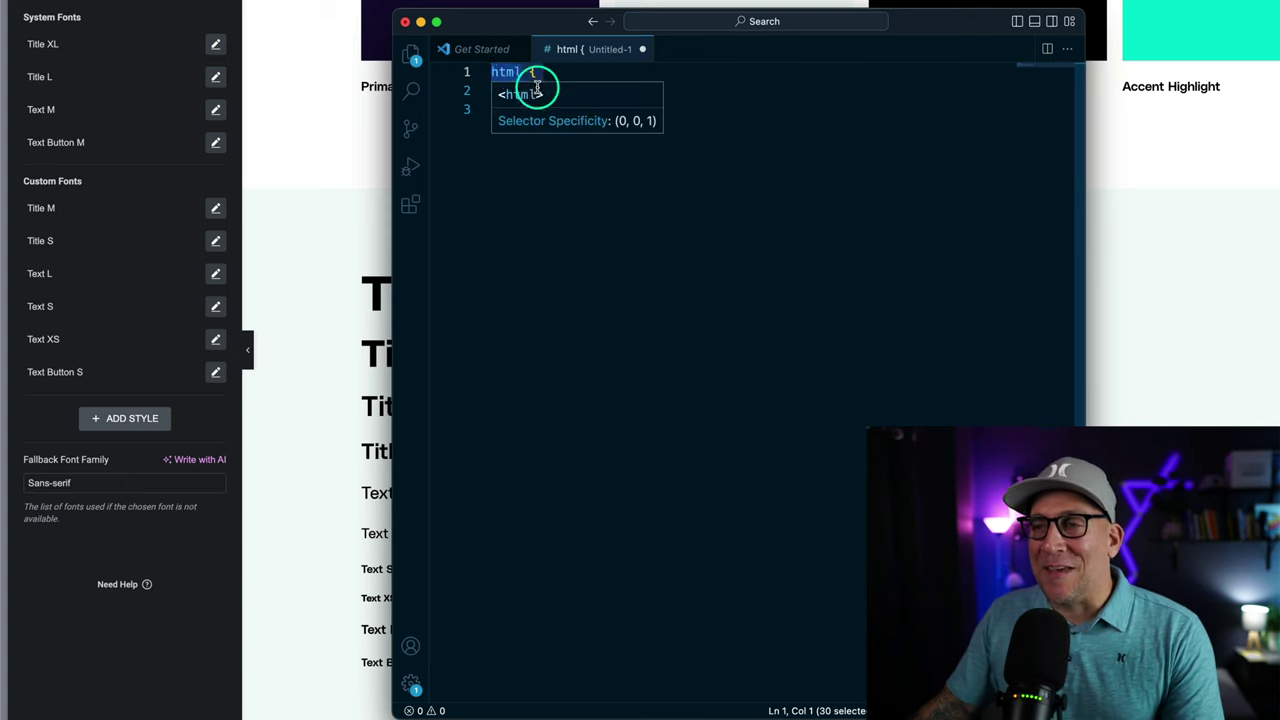
{"action": "left_click", "coordinate": [633, 182]}
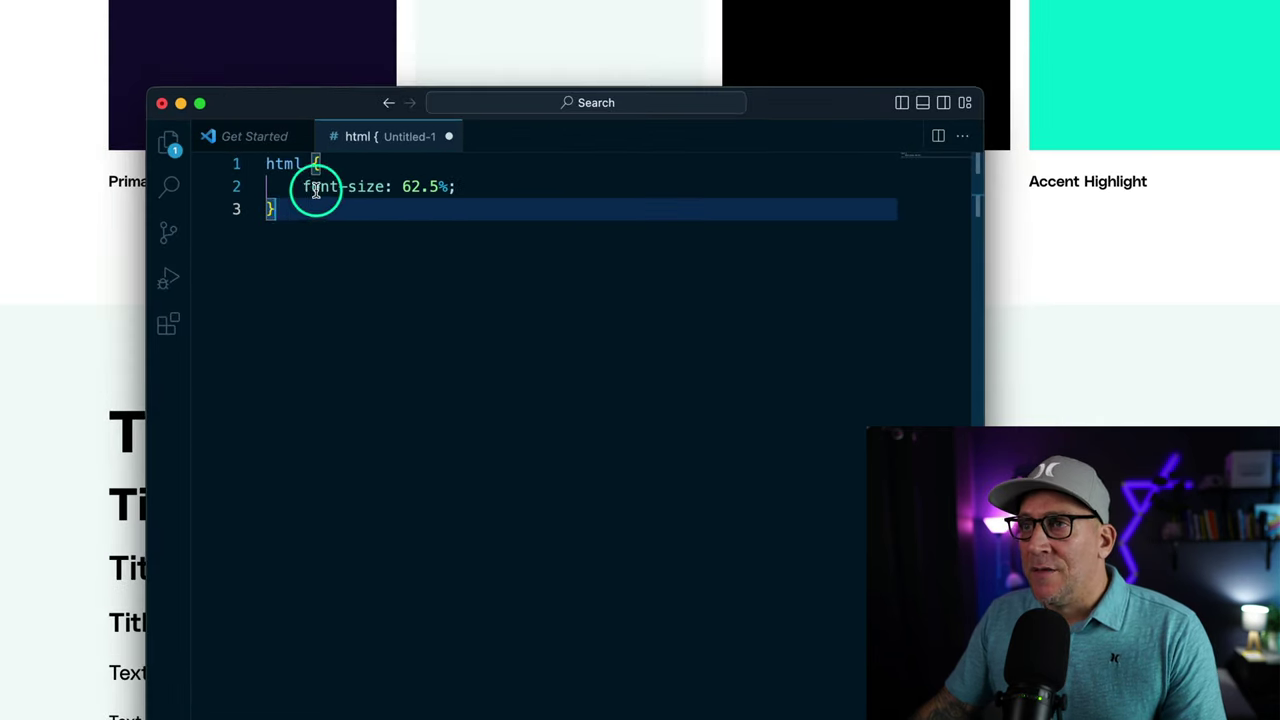
{"action": "mouse_move", "coordinate": [523, 91]}
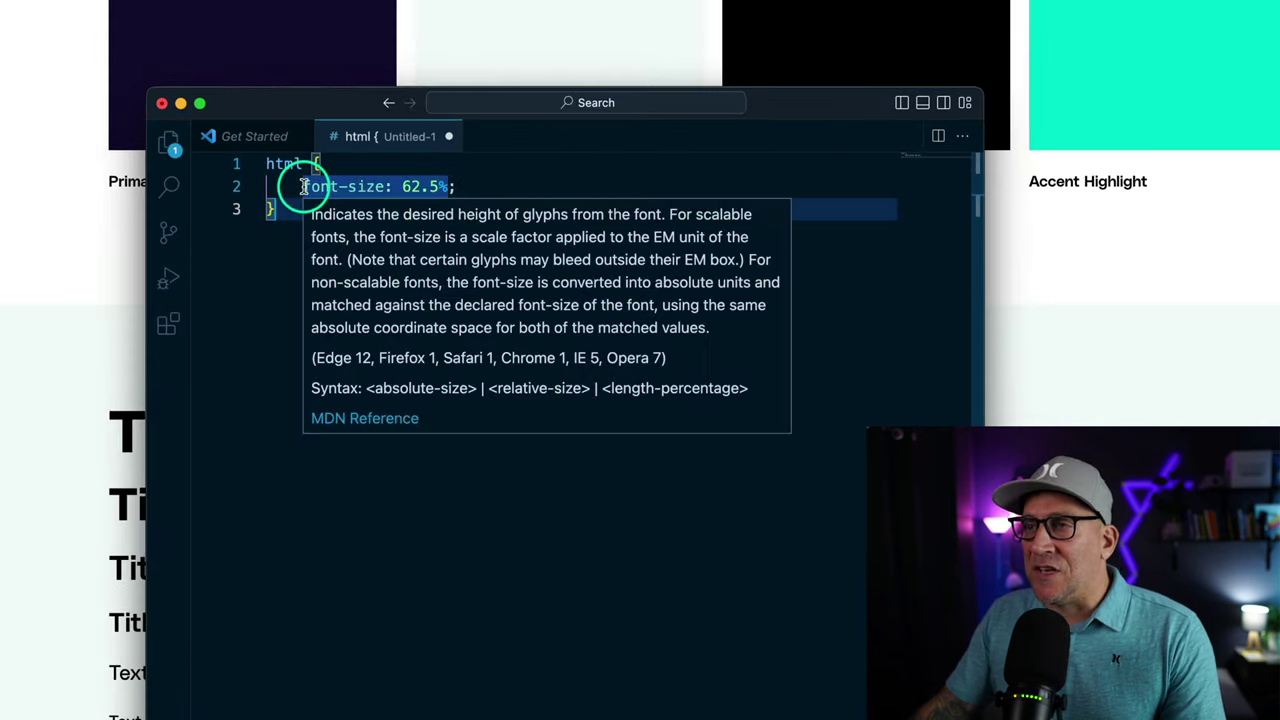
{"action": "left_click_drag", "start_coordinate": [341, 186], "coordinate": [445, 186]}
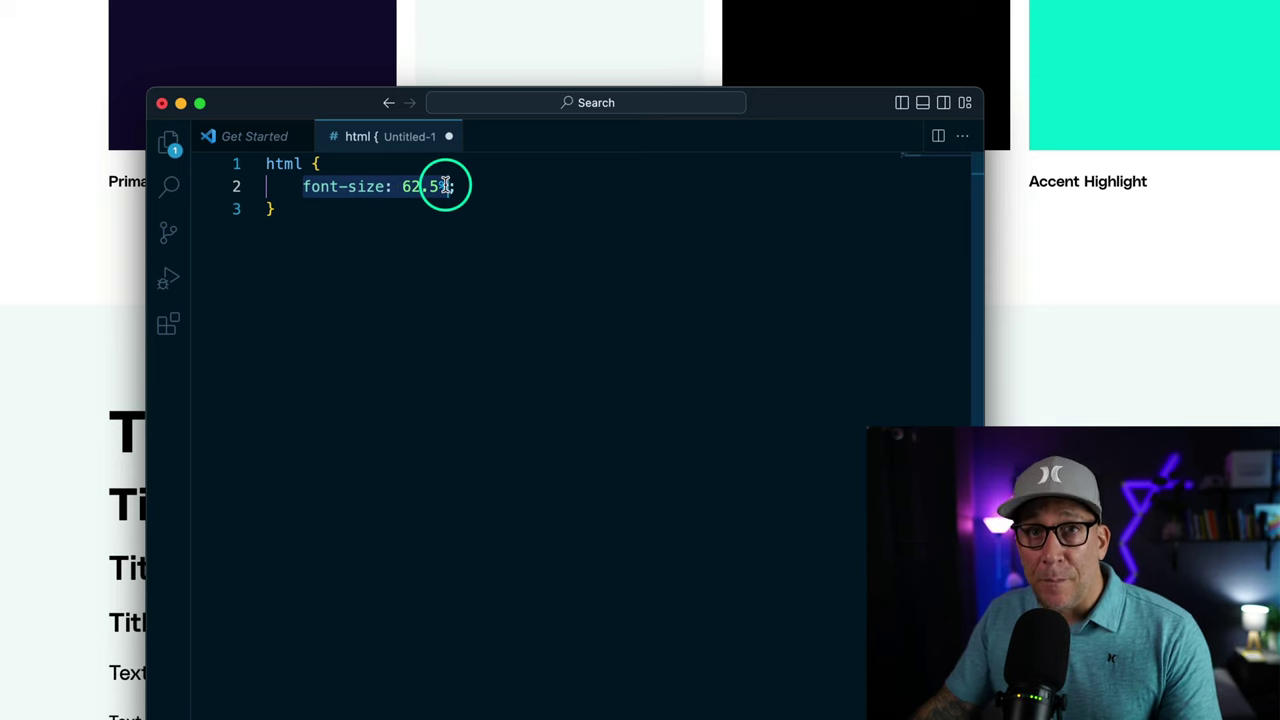
{"action": "mouse_move", "coordinate": [405, 186]}
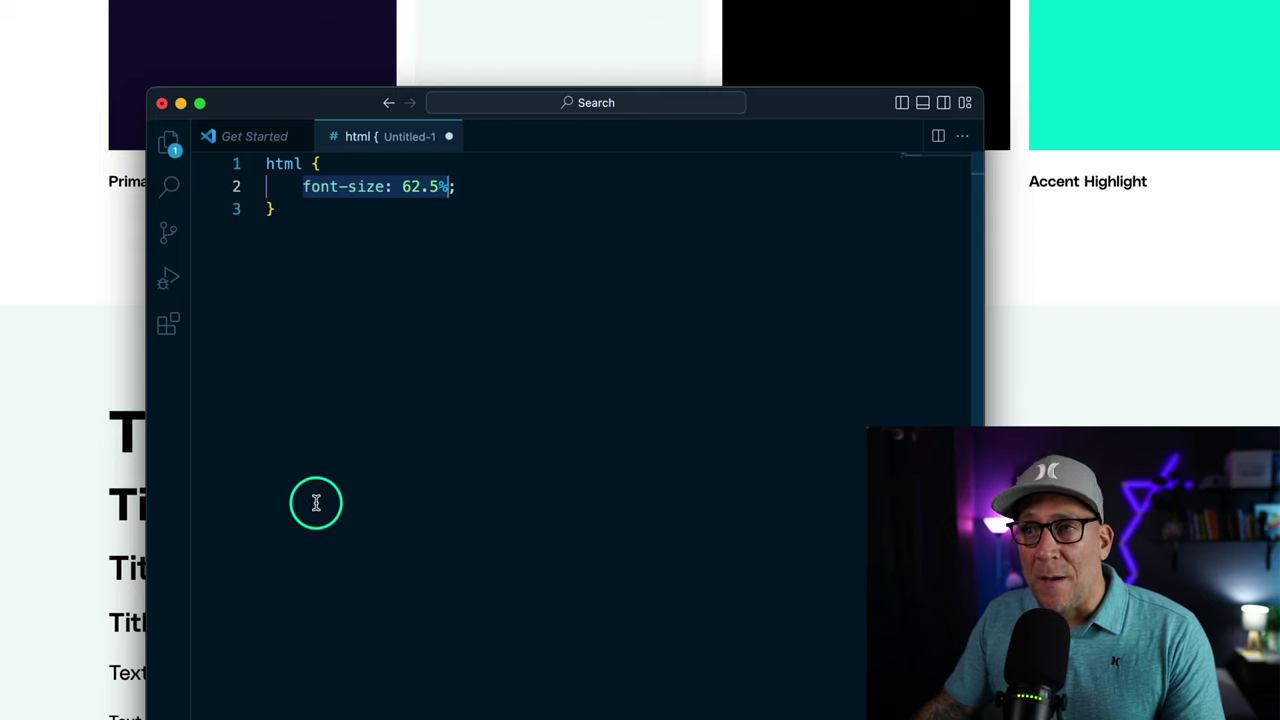
{"action": "left_click", "coordinate": [298, 209]}
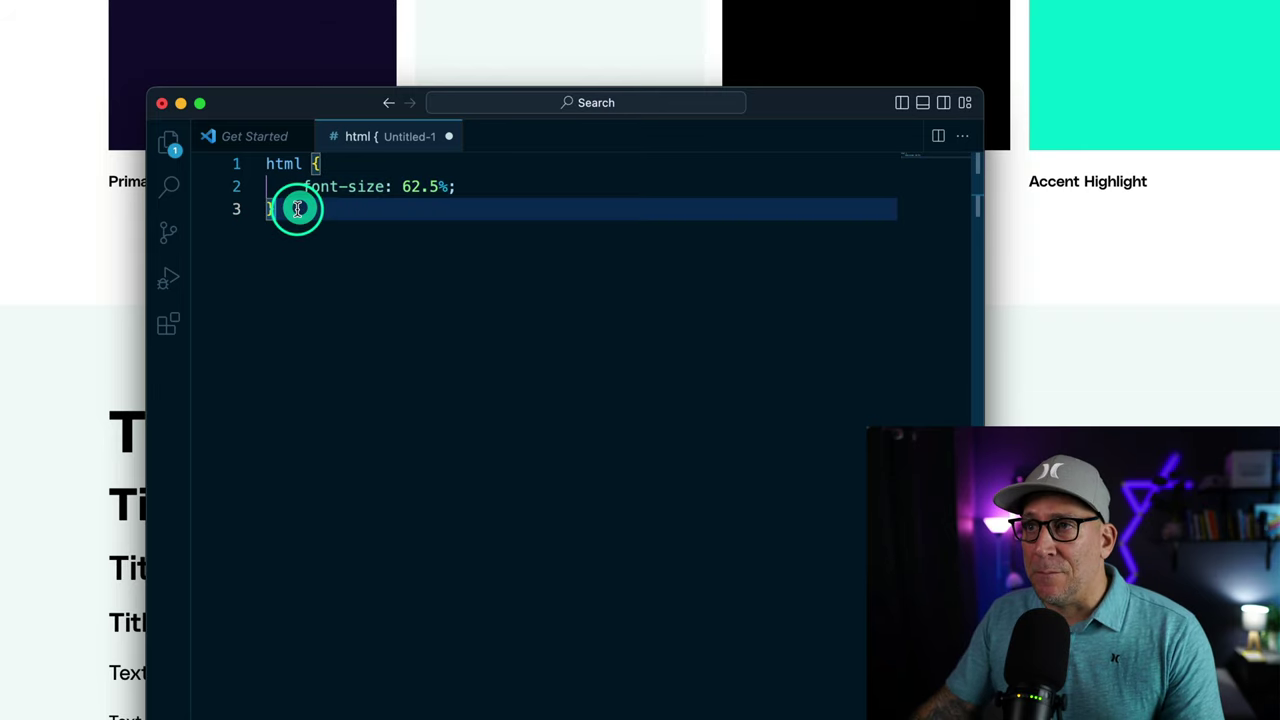
Copy the three-line html { font-size: 62.5%; } rule and return to the Customizer's Brand Styles page.
{"action": "left_click_drag", "start_coordinate": [298, 209], "coordinate": [266, 163]}
{"action": "right_click", "coordinate": [283, 166]}
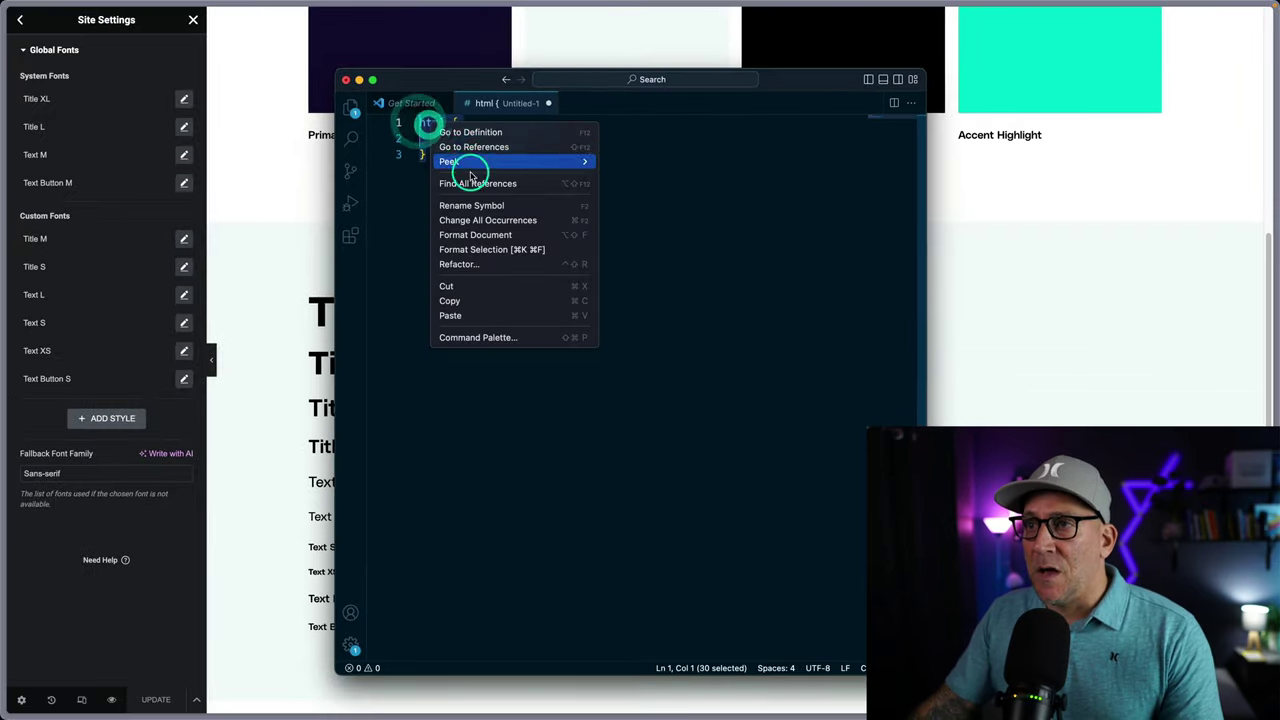
{"action": "left_click", "coordinate": [452, 300]}
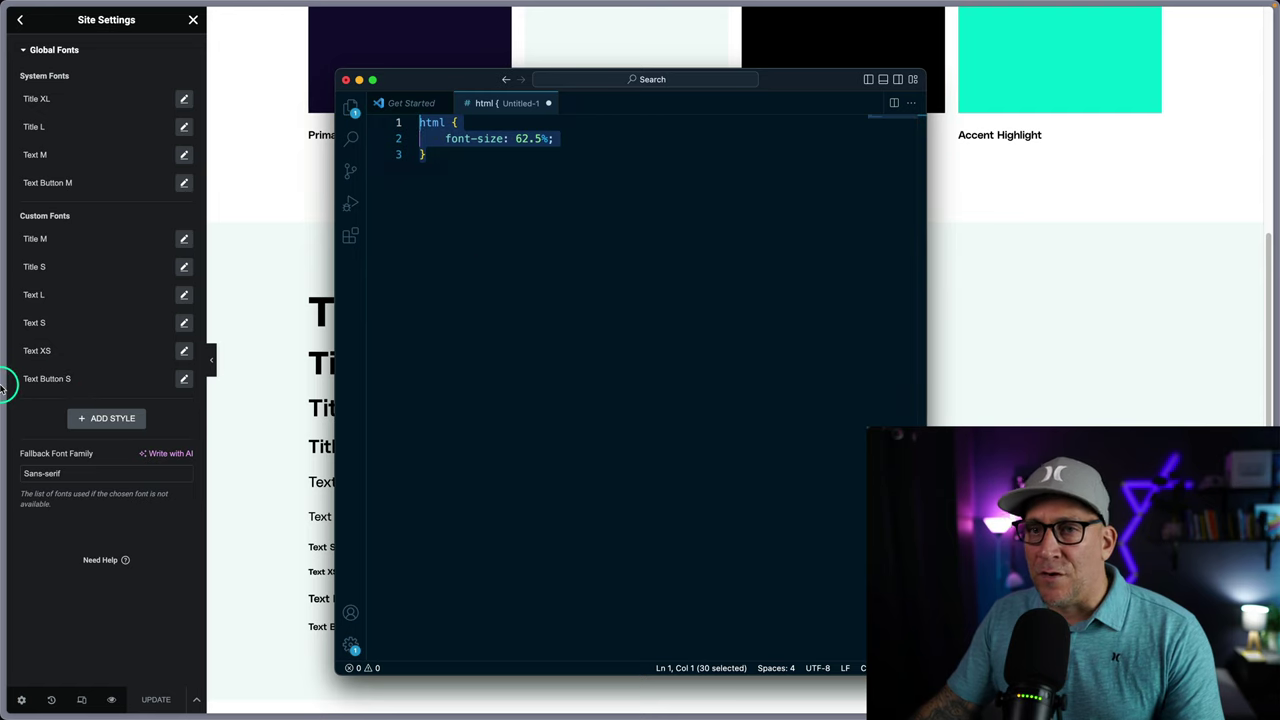
{"action": "left_click", "coordinate": [4, 385]}
{"action": "left_click", "coordinate": [62, 352]}
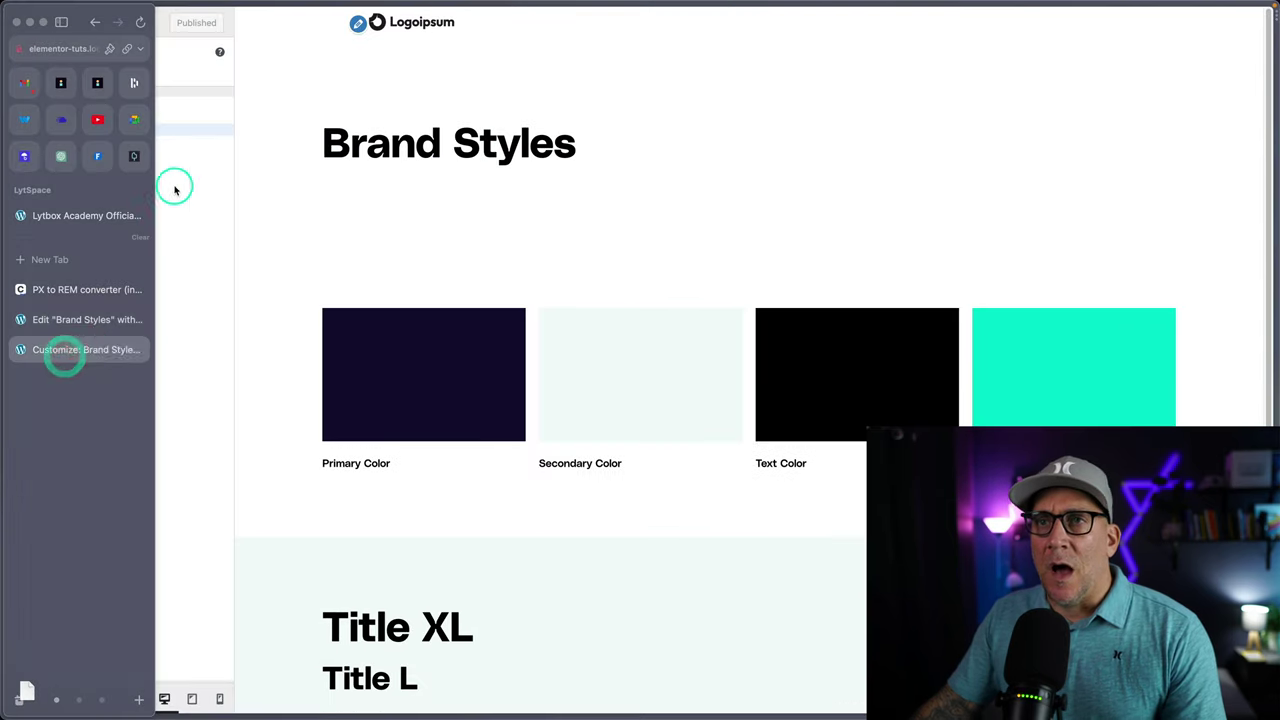
Replace the Additional CSS with the pasted html { font-size: 62.5%; } rule.
{"action": "left_click_drag", "start_coordinate": [31, 129], "coordinate": [29, 104]}
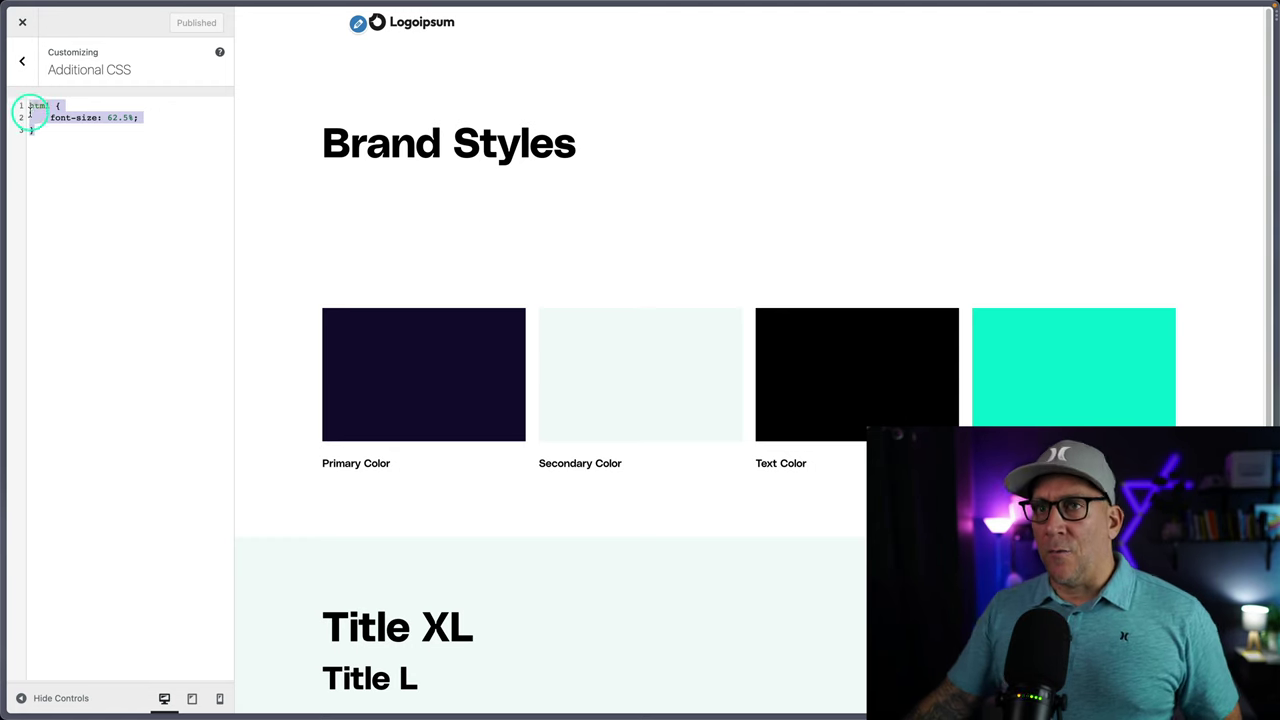
{"action": "left_click", "coordinate": [78, 151]}
{"action": "left_click_drag", "start_coordinate": [52, 130], "coordinate": [33, 90]}
{"action": "key", "text": "BackSpace"}
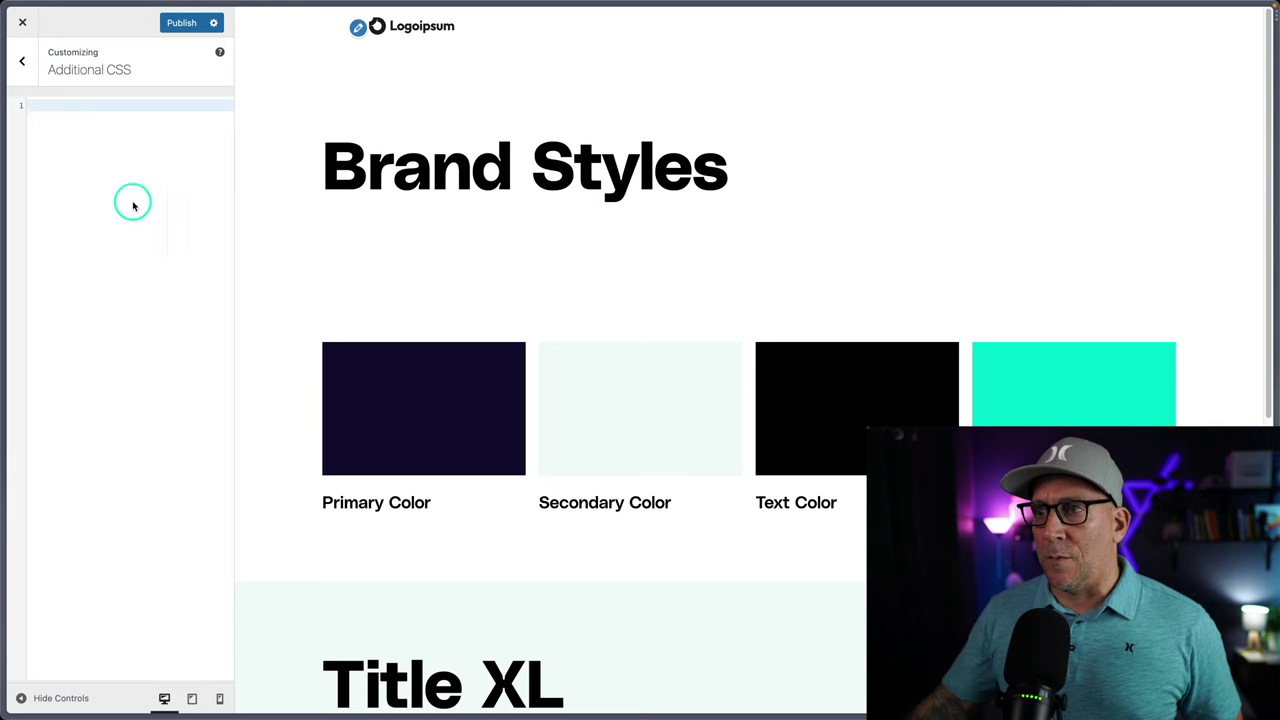
{"action": "scroll", "coordinate": [392, 292], "scroll_direction": "down", "scroll_amount": 5}
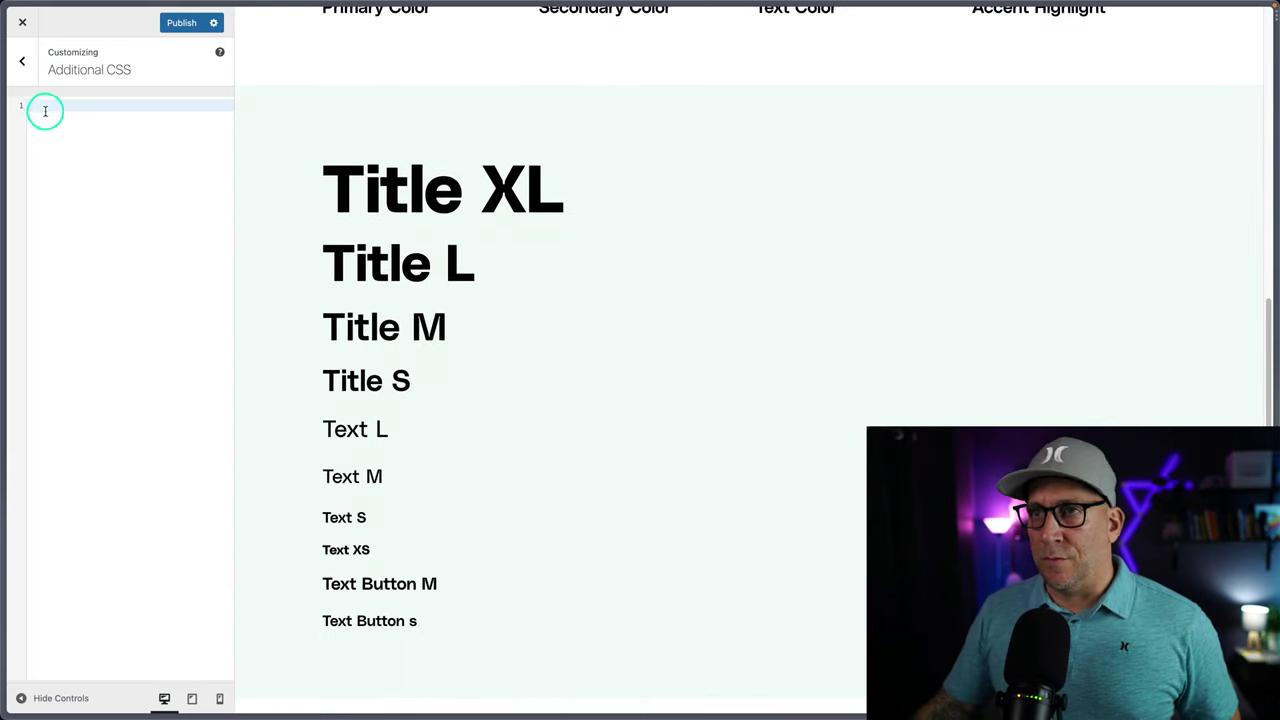
{"action": "key", "text": "super+v"}
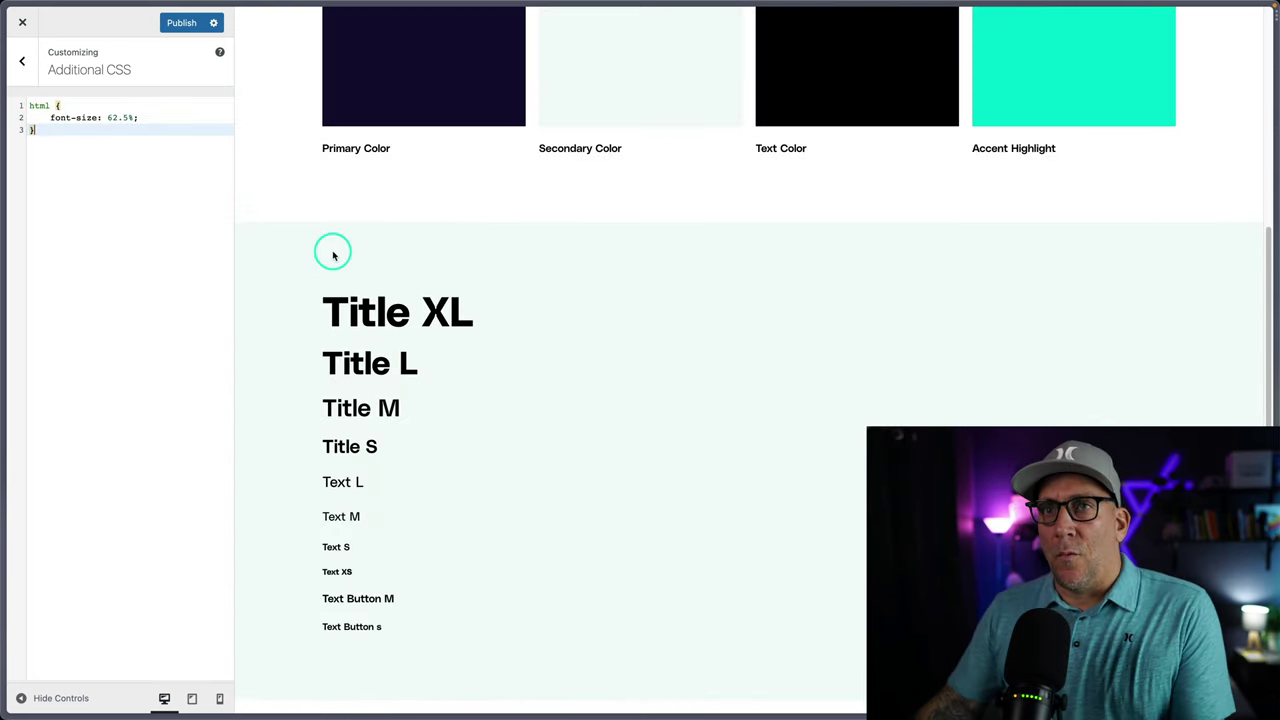
{"action": "left_click_drag", "start_coordinate": [138, 125], "coordinate": [111, 123]}
Publish the CSS change and go back to the Brand Styles editor.
{"action": "left_click", "coordinate": [170, 22]}
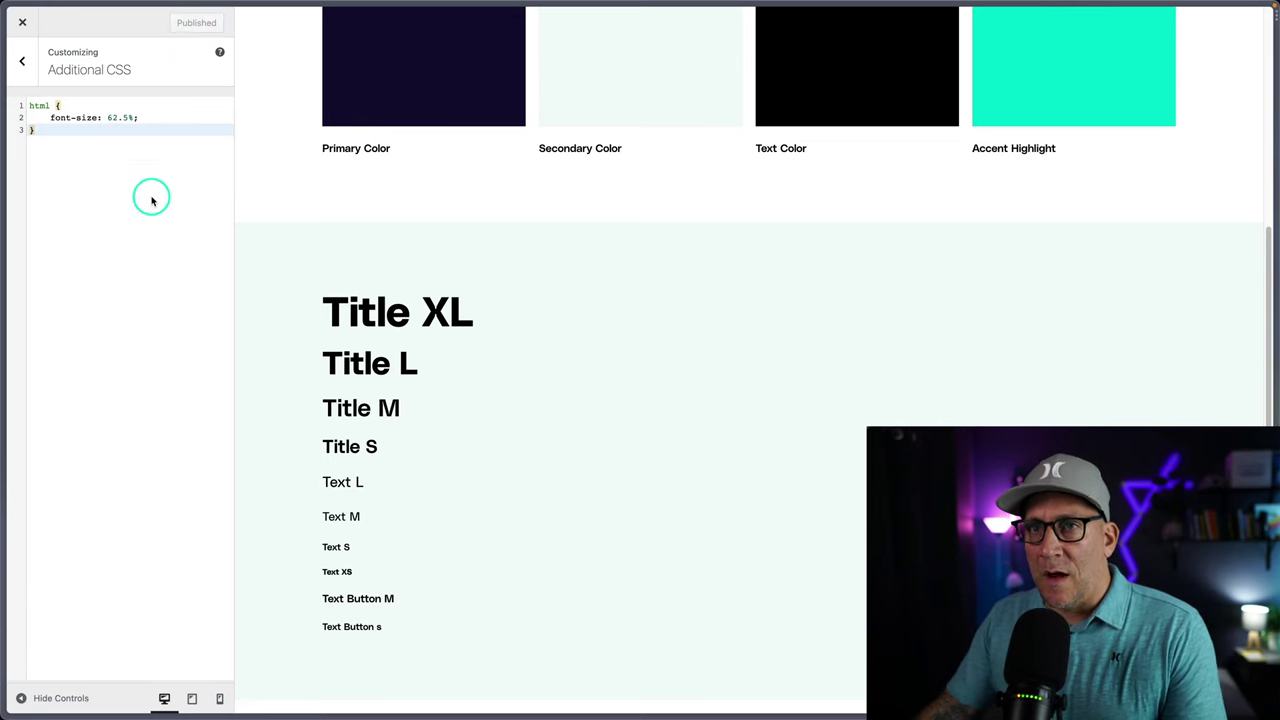
{"action": "mouse_move", "coordinate": [4, 240]}
{"action": "left_click", "coordinate": [60, 318]}
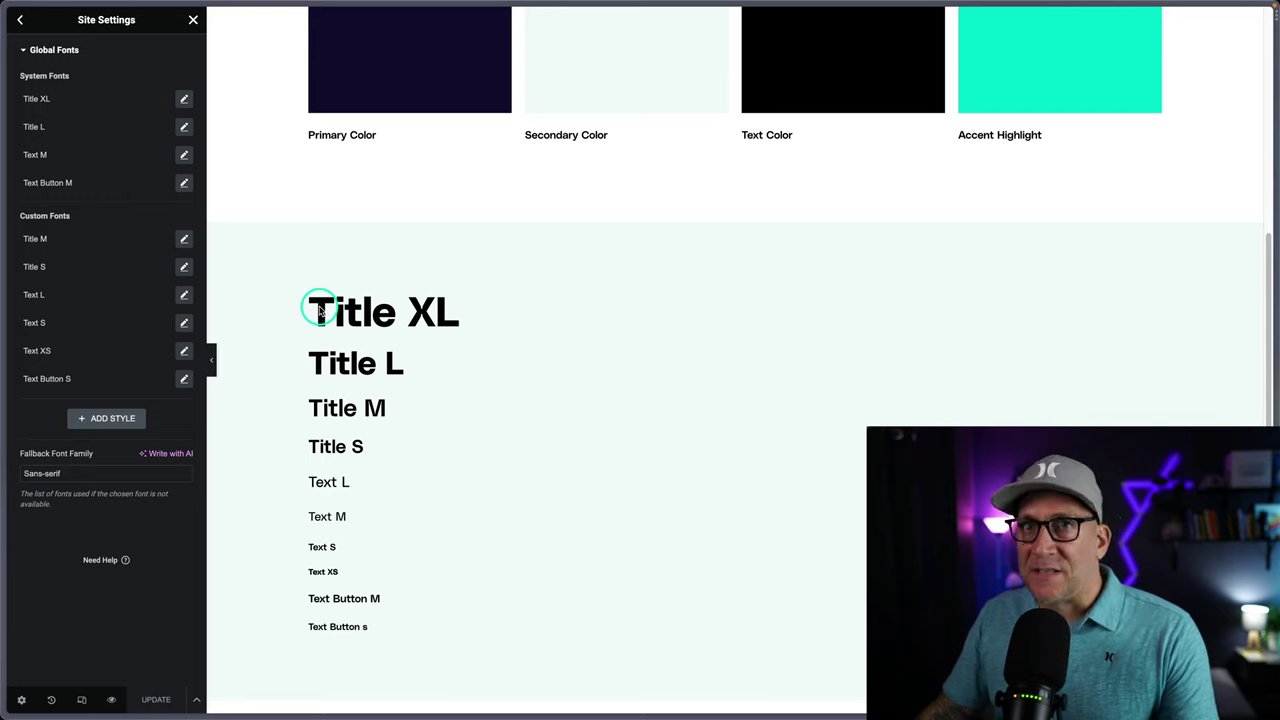
Inspect the Title XL size of 6.2 rem and the Title L size of 4.8 rem in Global Fonts.
{"action": "left_click", "coordinate": [184, 100]}
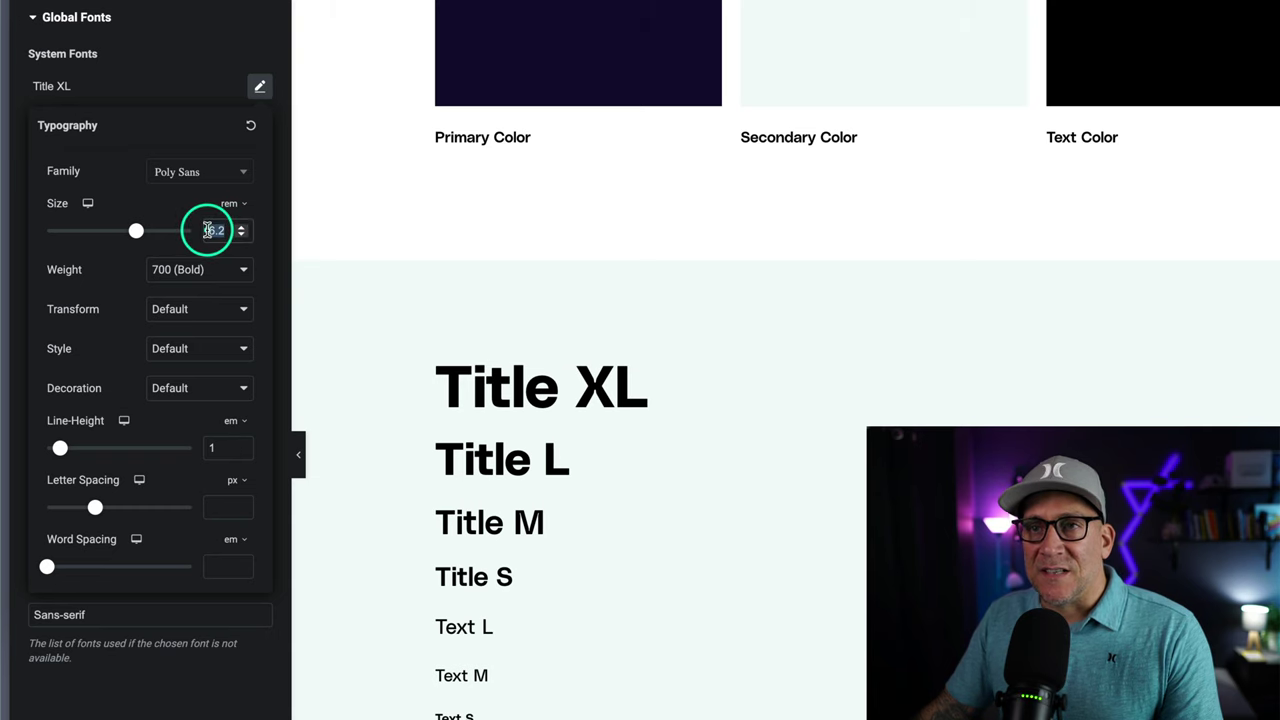
{"action": "double_click", "coordinate": [207, 230]}
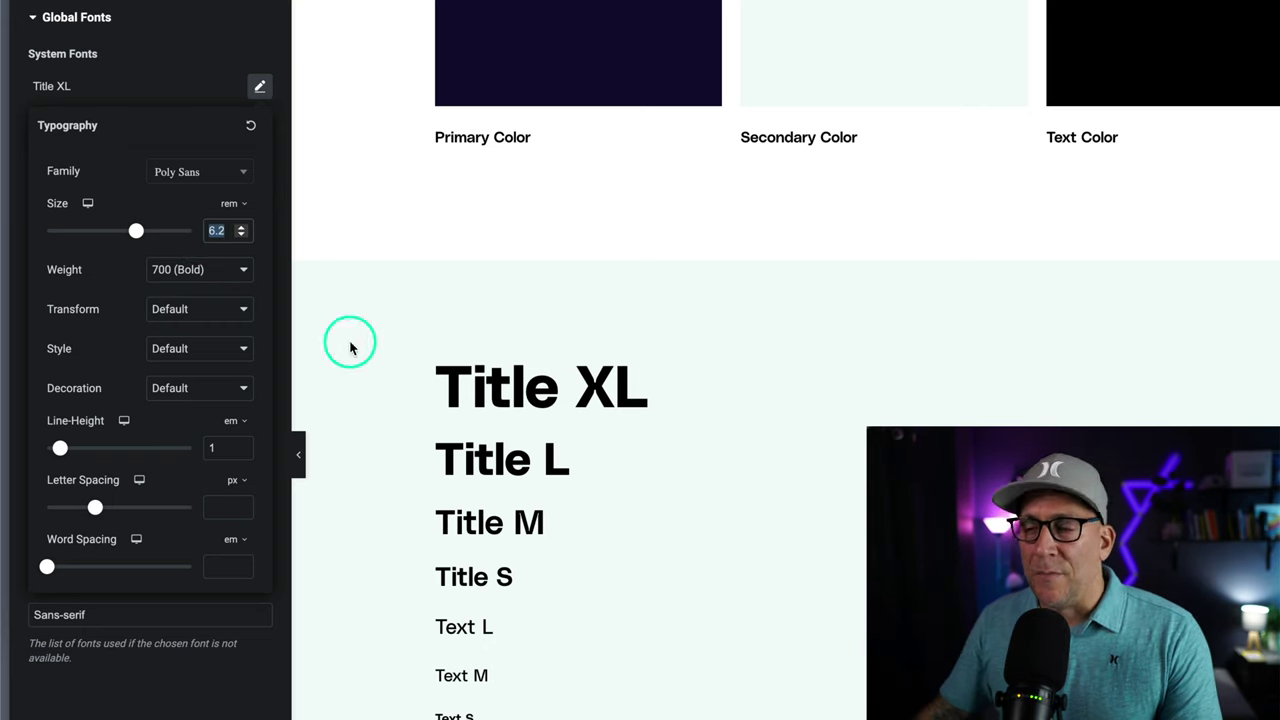
{"action": "left_click", "coordinate": [555, 474]}
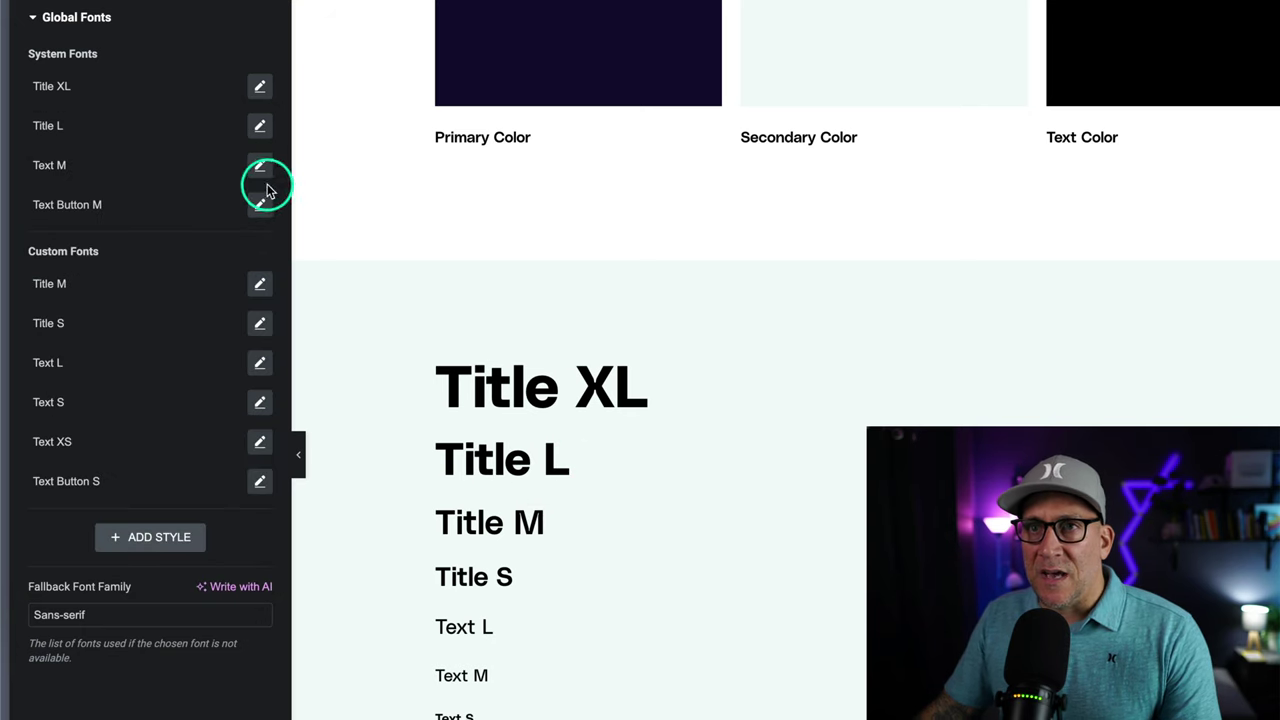
{"action": "left_click", "coordinate": [260, 125]}
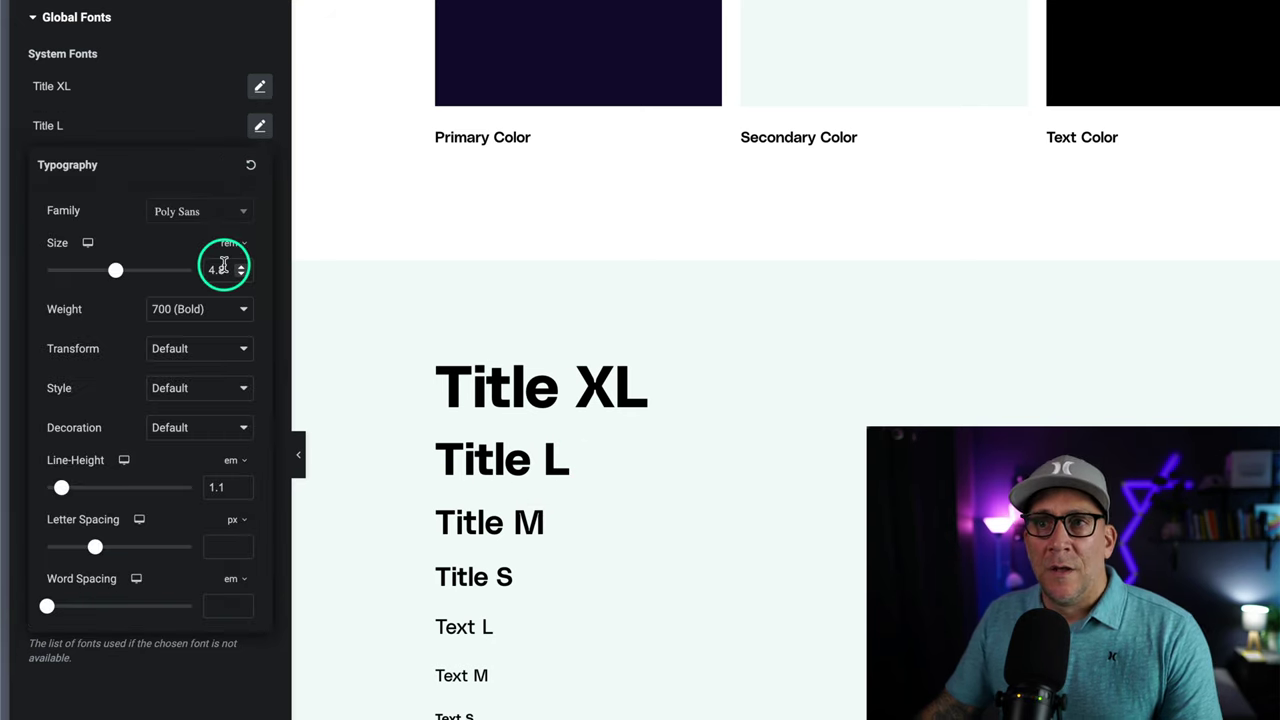
{"action": "left_click_drag", "start_coordinate": [220, 264], "coordinate": [205, 268]}
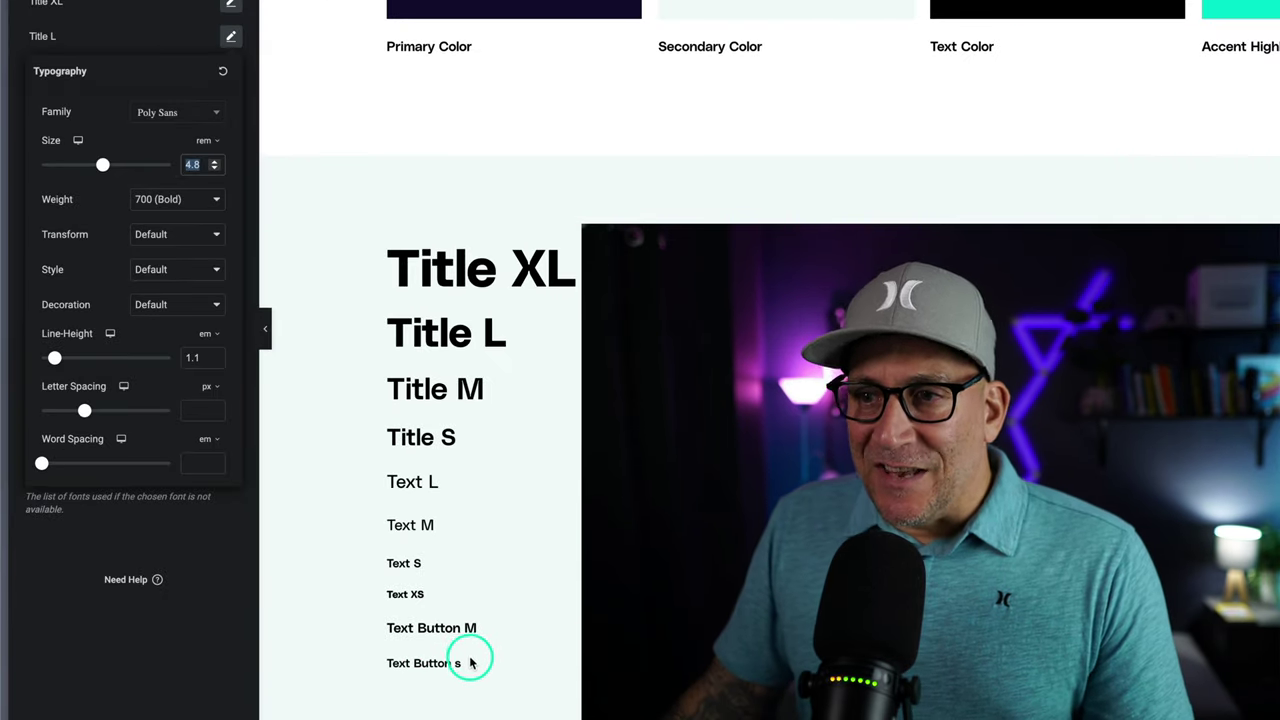
{"action": "scroll", "coordinate": [464, 663], "scroll_direction": "up", "scroll_amount": 5}
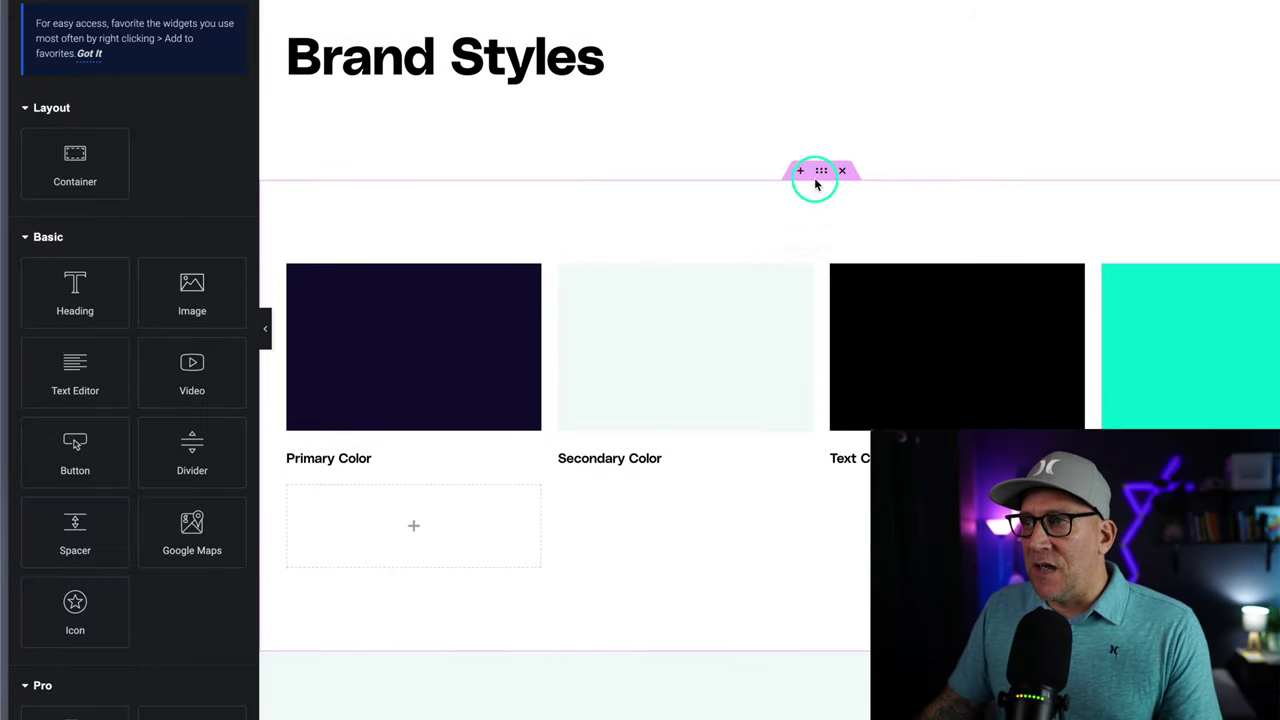
Switch the swatch container's gap unit to rem and enter a linked gap of 2.
{"action": "left_click", "coordinate": [821, 173]}
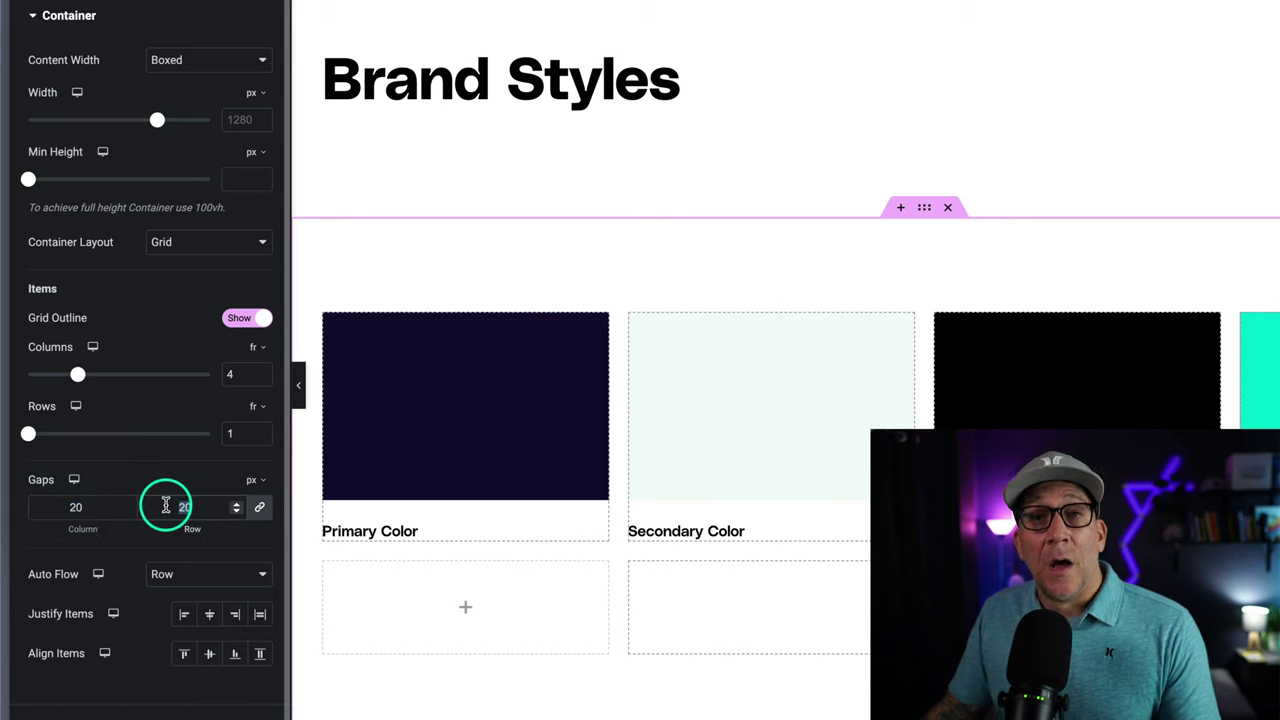
{"action": "left_click", "coordinate": [254, 480]}
{"action": "left_click", "coordinate": [255, 563]}
{"action": "left_click", "coordinate": [80, 504]}
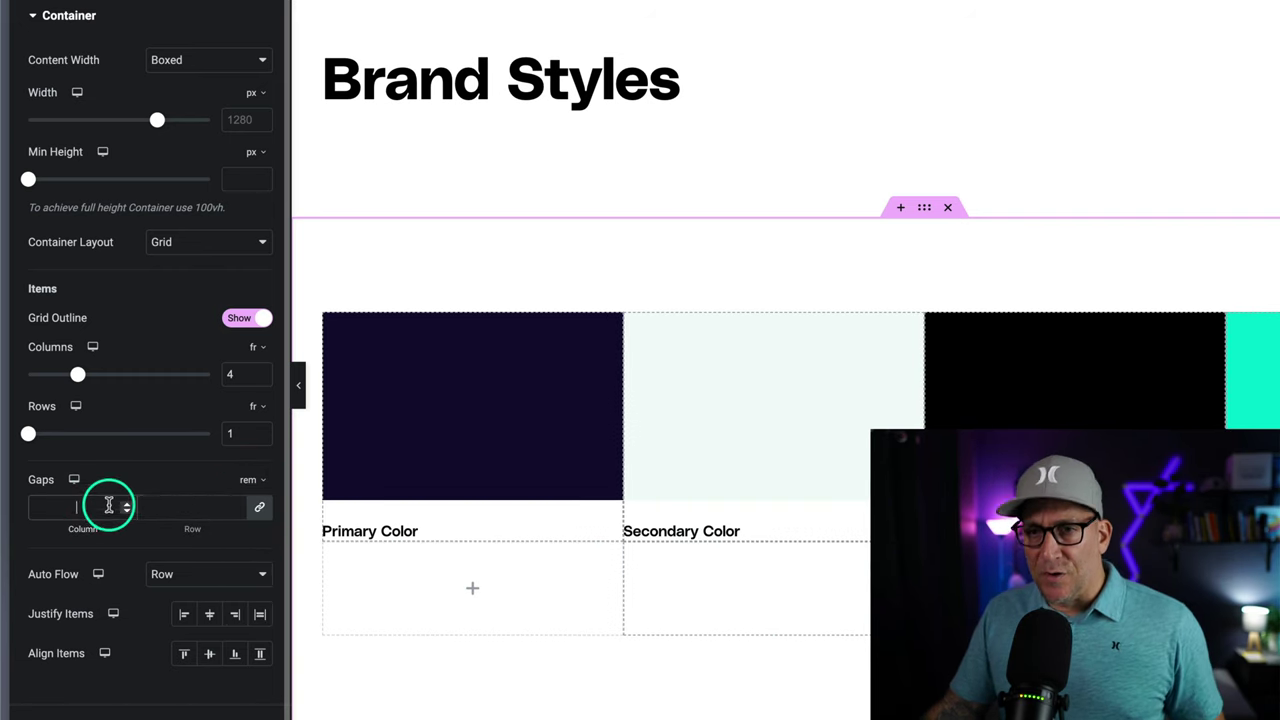
{"action": "type", "text": "2"}
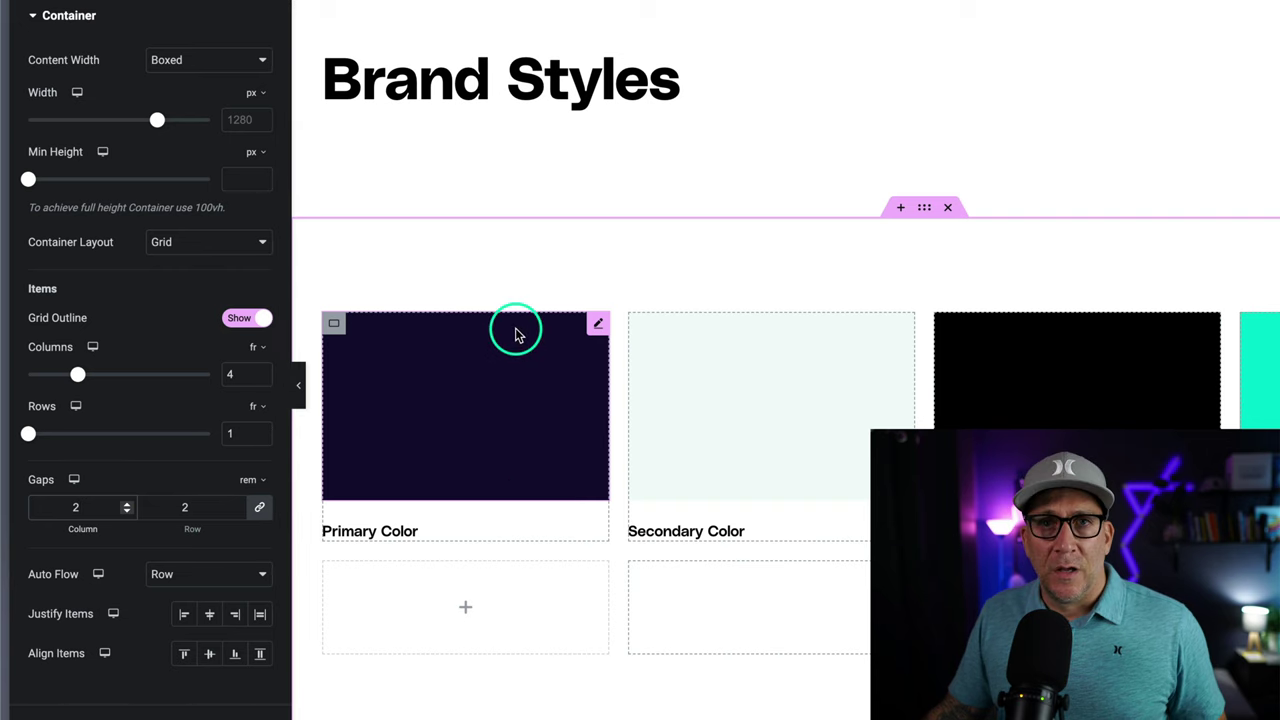